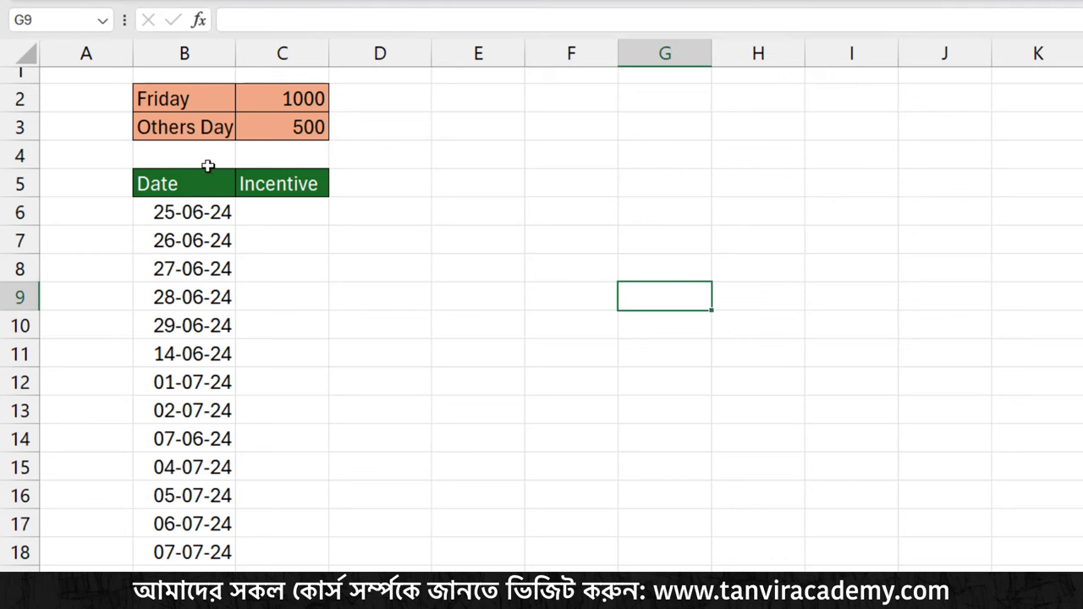
# Point out the Friday 1000 and other-days 500 rates, the dates, and the empty Incentive cells
pyautogui.moveTo(211, 91); pyautogui.dragTo(303, 129)
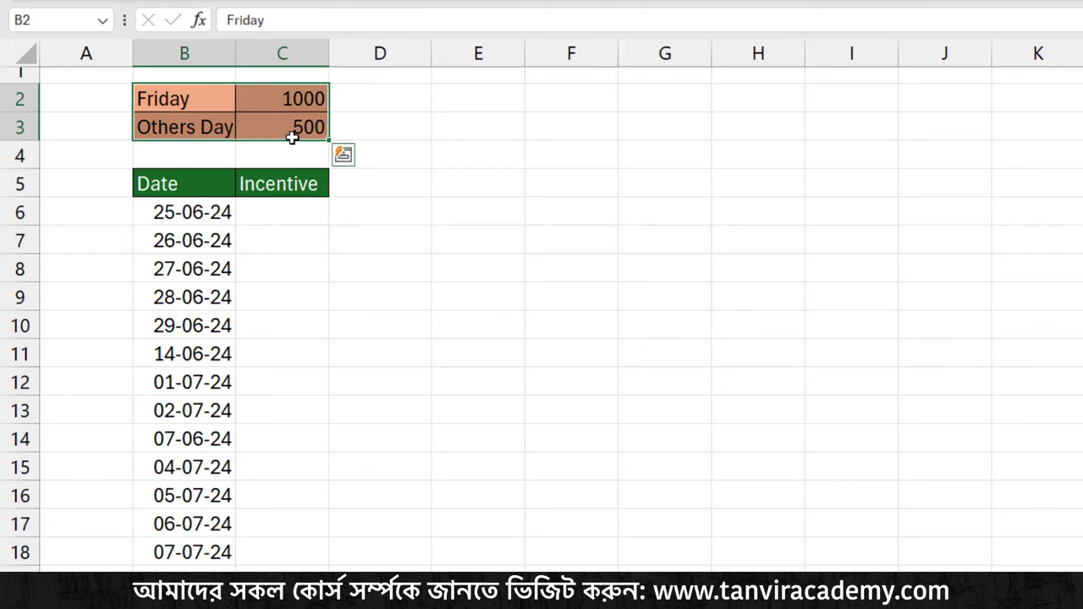
pyautogui.moveTo(194, 210); pyautogui.dragTo(263, 326)
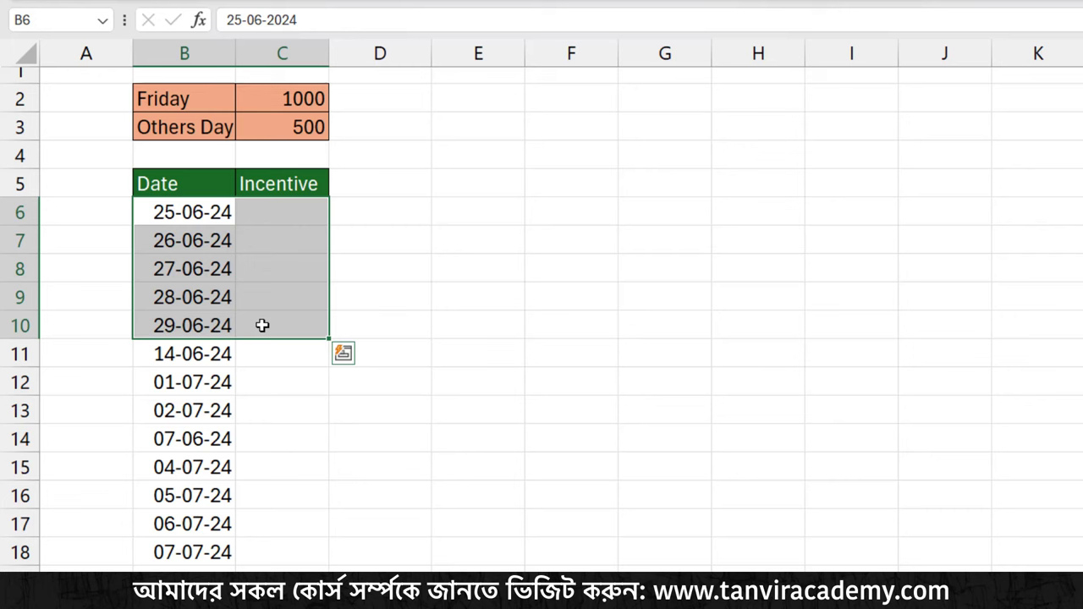
pyautogui.click(212, 97)
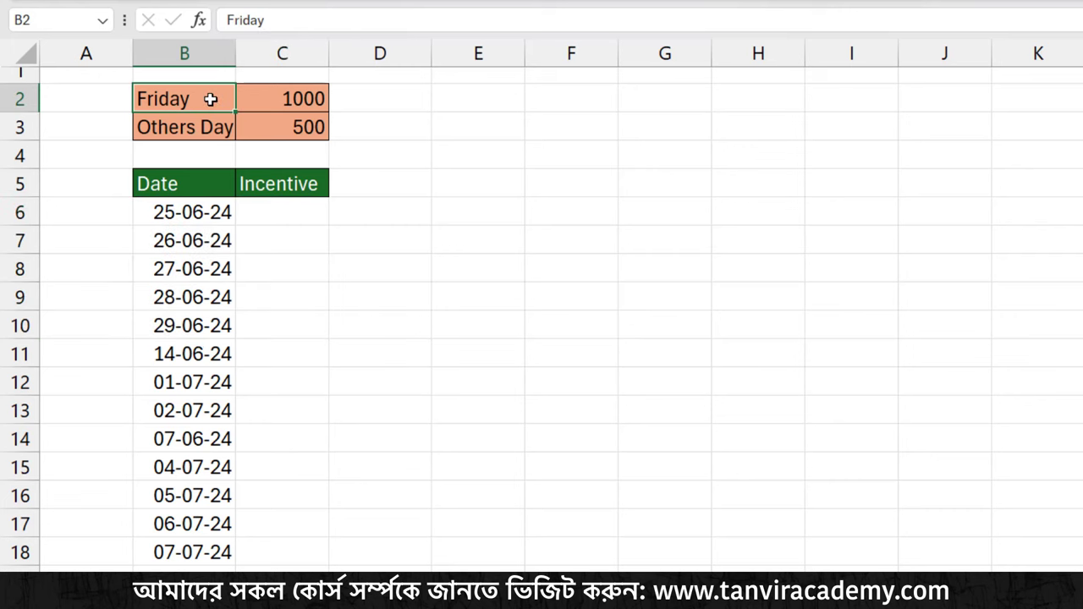
pyautogui.click(214, 212)
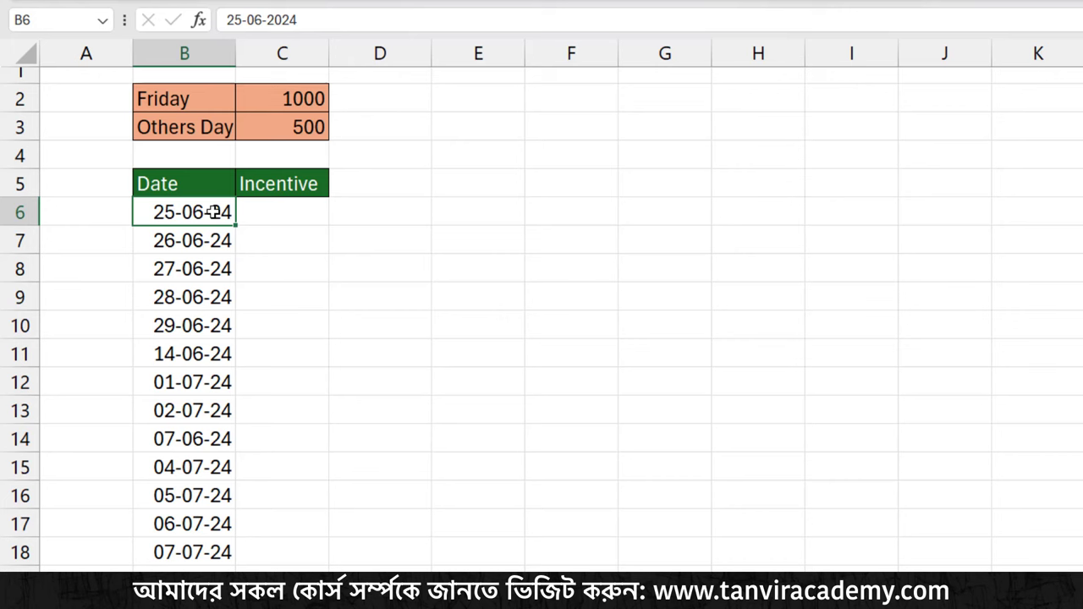
pyautogui.click(298, 96)
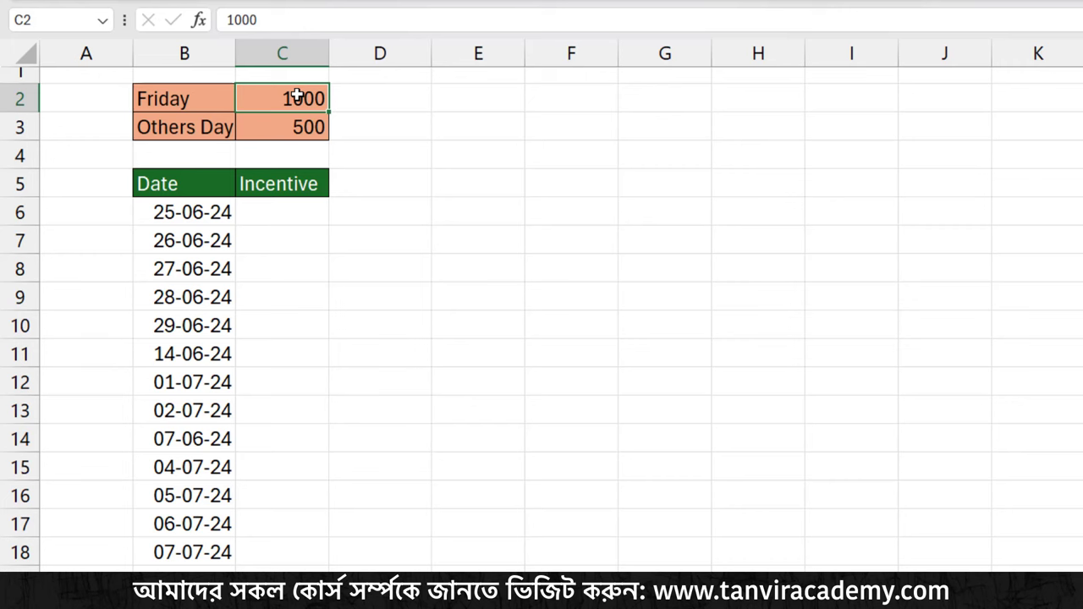
pyautogui.click(189, 302)
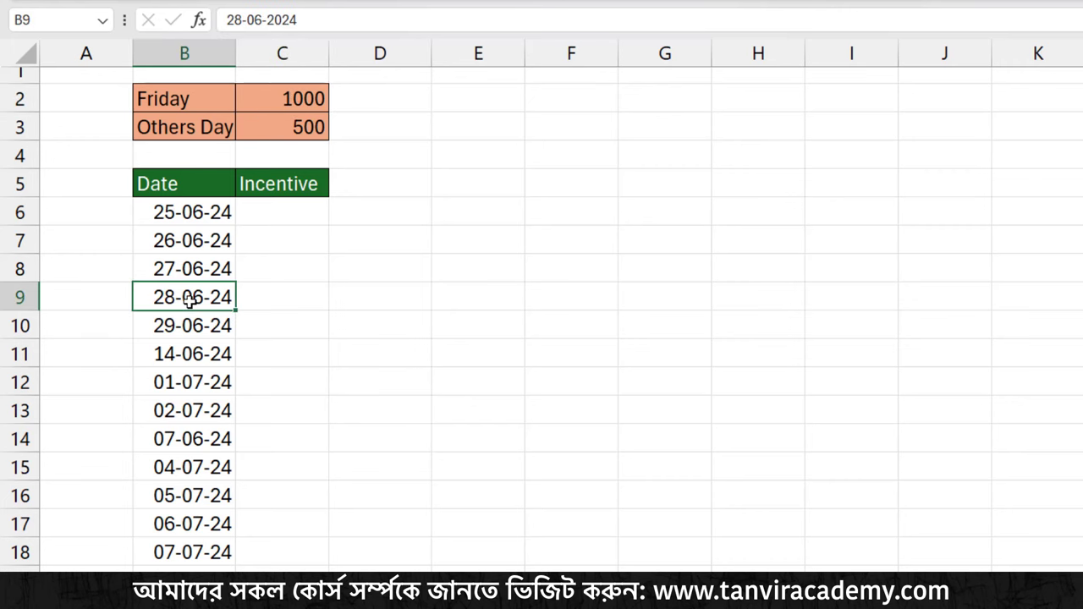
pyautogui.click(318, 125)
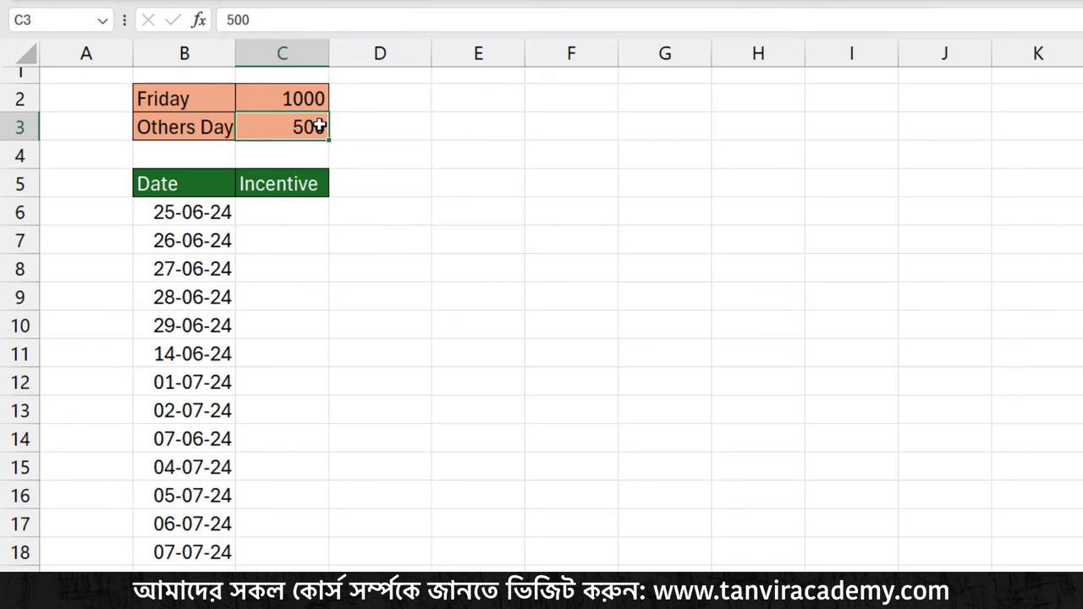
pyautogui.moveTo(288, 213); pyautogui.dragTo(285, 353)
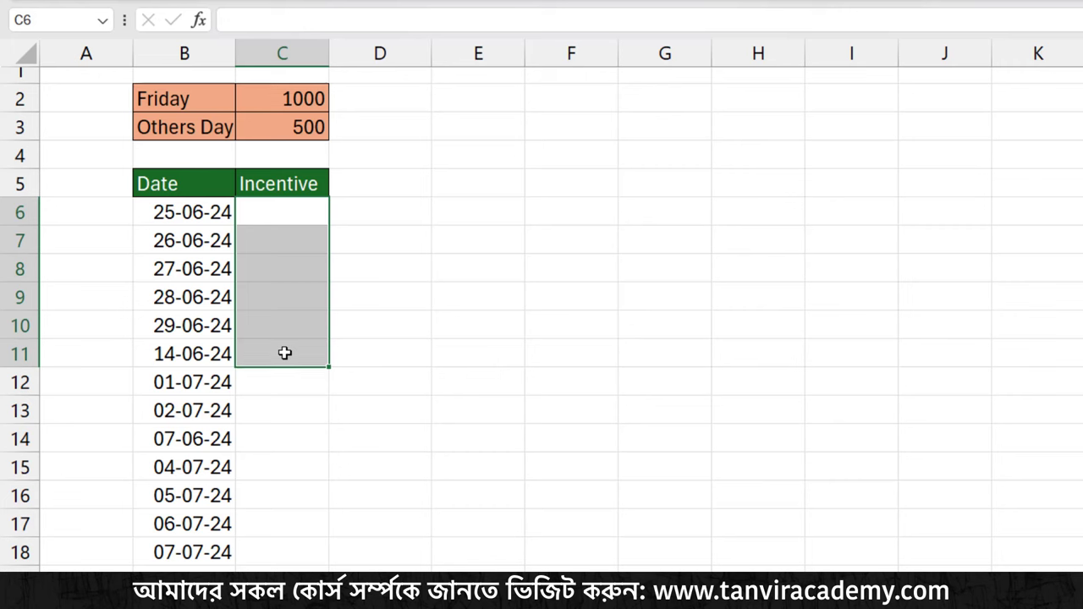
# Enter =TEXT(B6,"ddd") in C6 so it shows Tue for 25-06-24
pyautogui.click(314, 209)
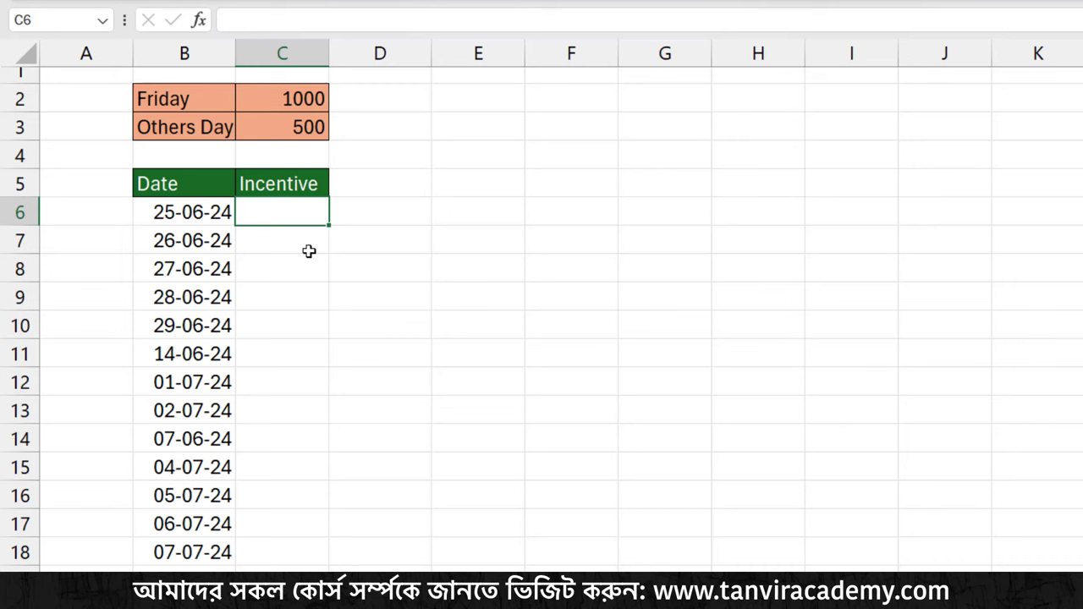
pyautogui.write('=')
pyautogui.write('text')
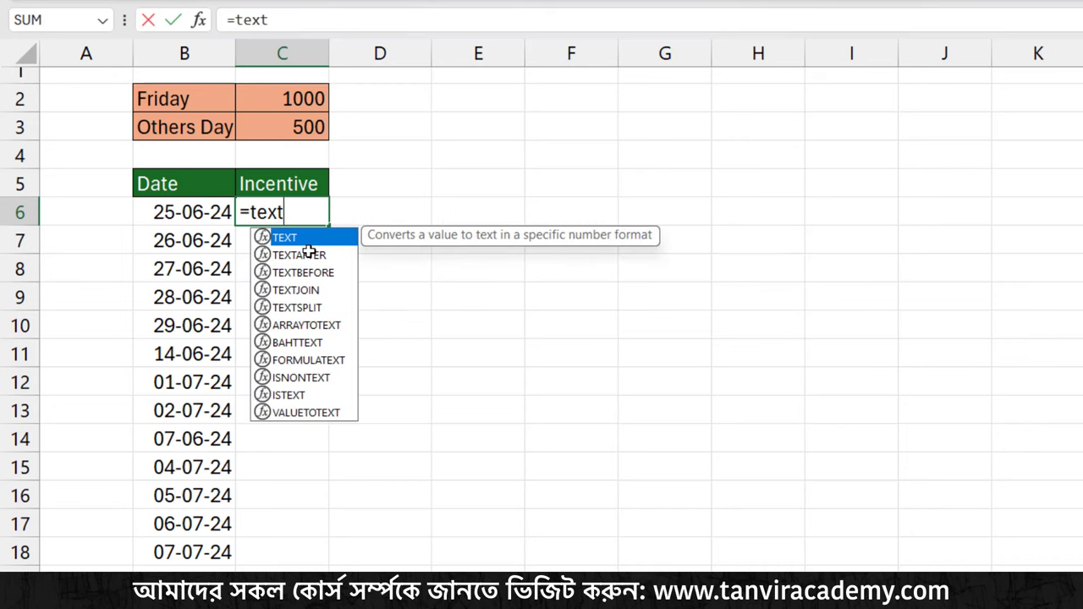
pyautogui.press('Tab')
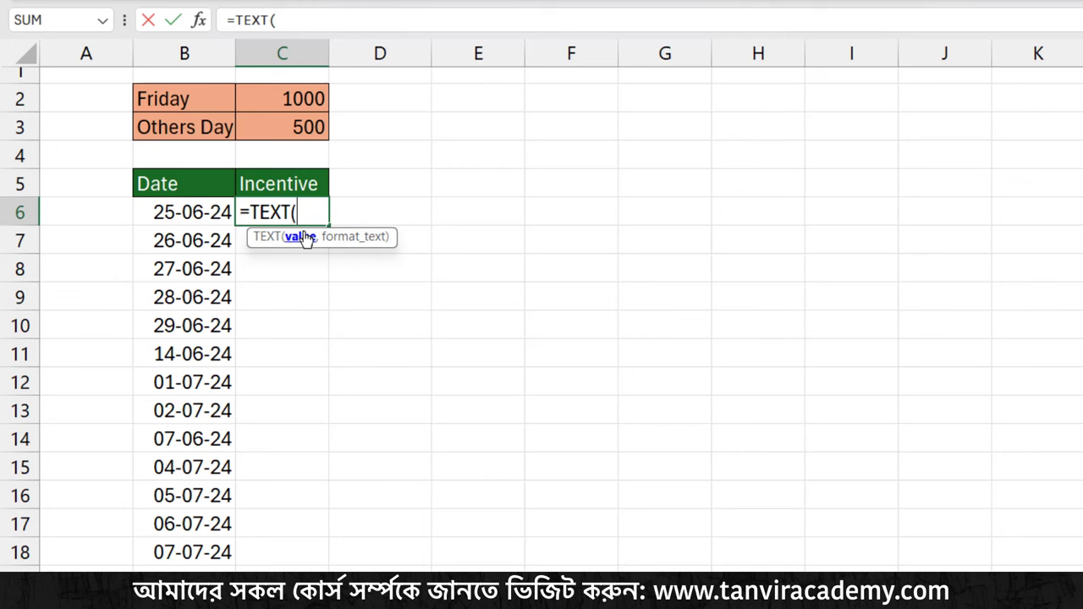
pyautogui.click(185, 213)
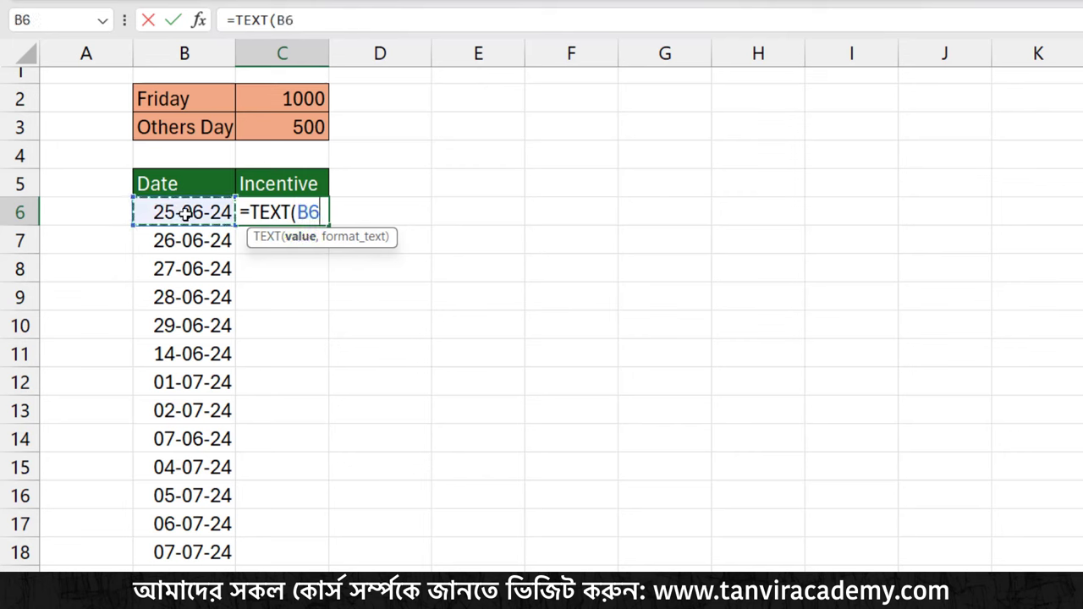
pyautogui.write(',')
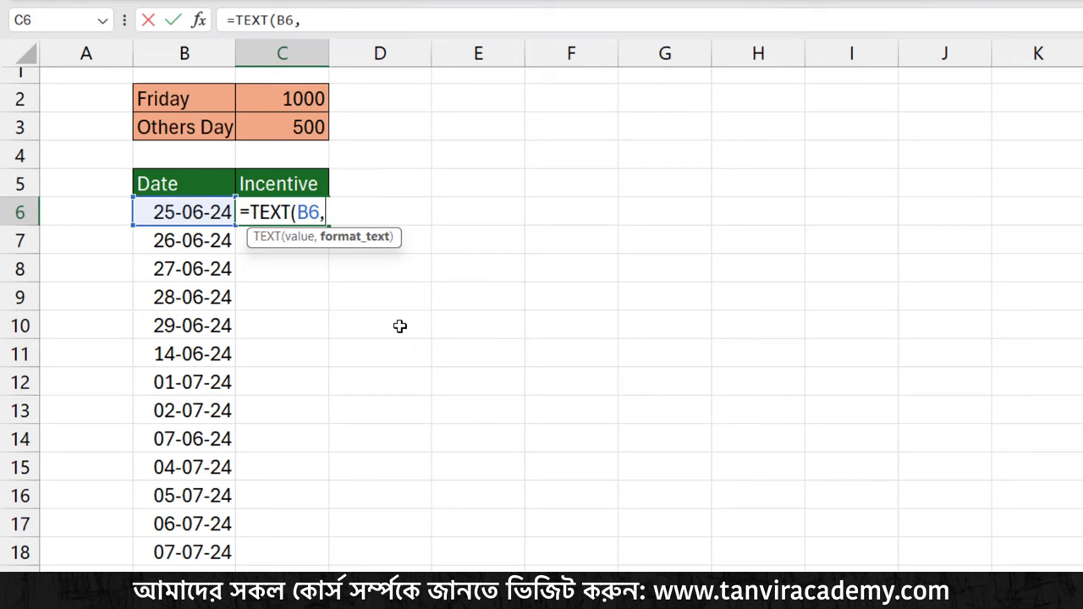
pyautogui.write('"d')
pyautogui.write('dd')
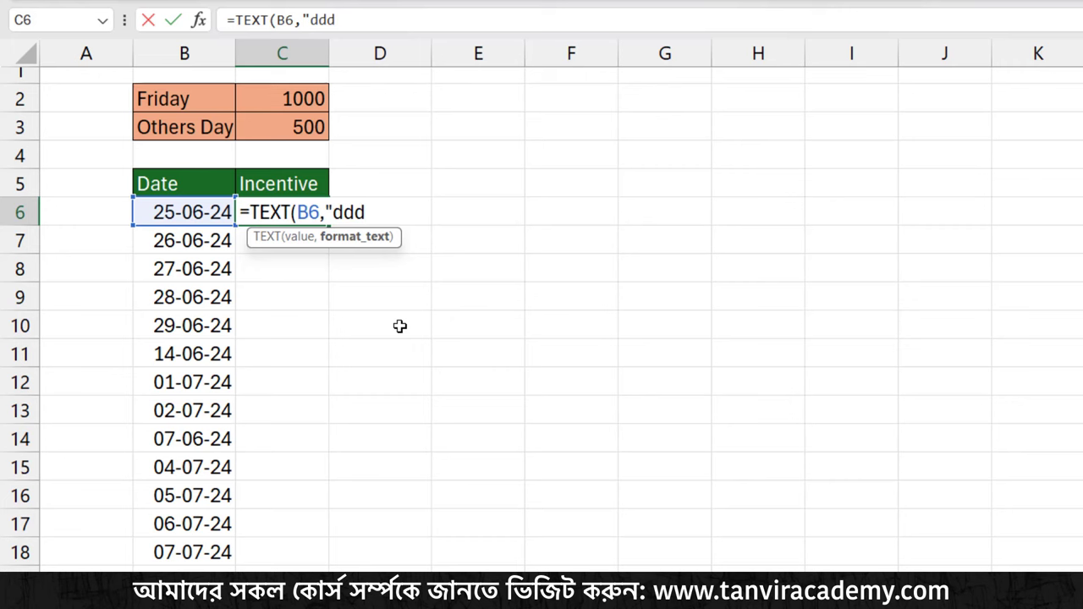
pyautogui.write('"')
pyautogui.write(')')
pyautogui.press('Return')
pyautogui.click(322, 213)
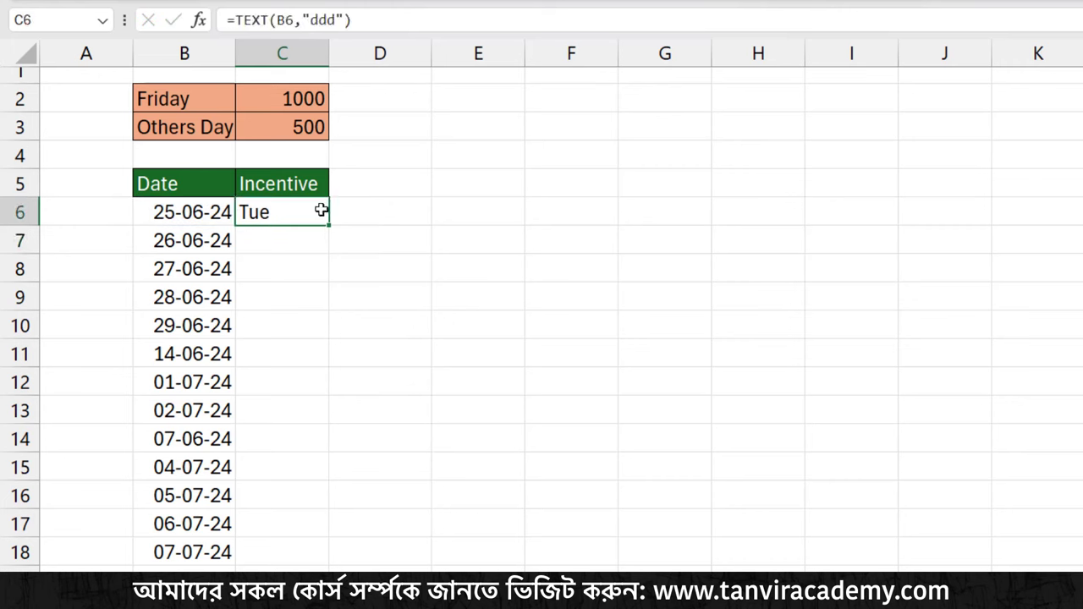
# Copy C6's =TEXT(B6,"ddd") formula down to C18, showing names like Fri and Sun
pyautogui.doubleClick(328, 223)
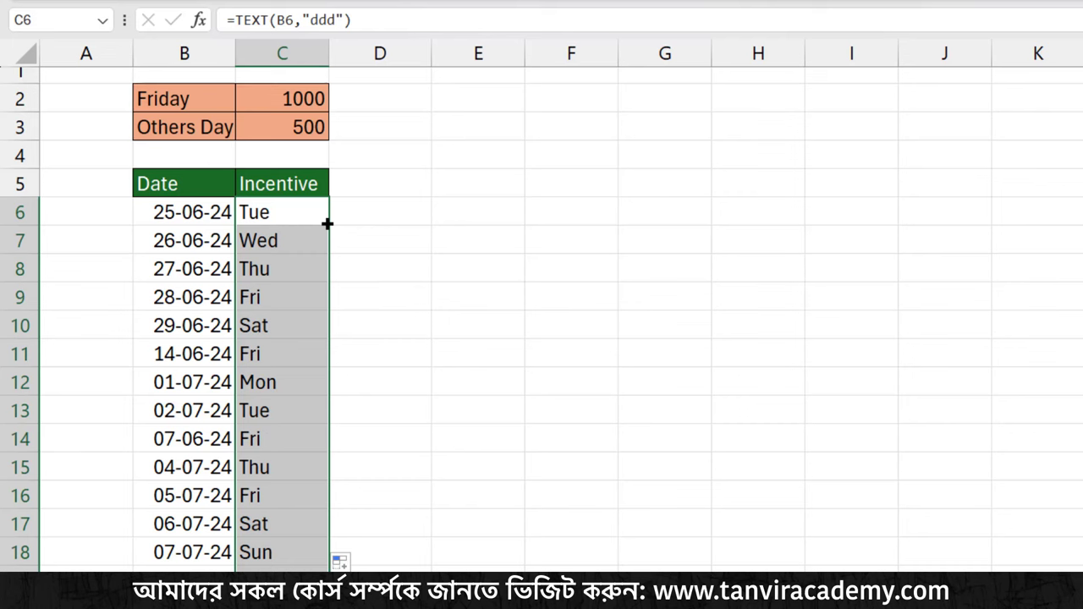
pyautogui.moveTo(308, 208); pyautogui.dragTo(308, 411)
pyautogui.click(308, 208)
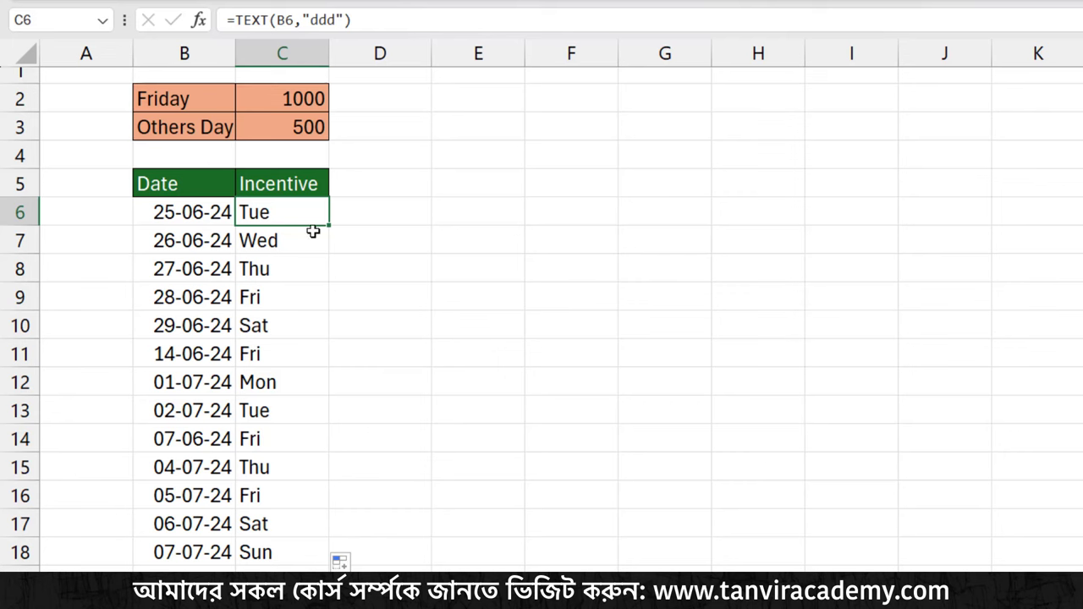
# Wrap C6's TEXT formula in IF with the logical test TEXT(B6,"ddd")="Fri"
pyautogui.doubleClick(308, 214)
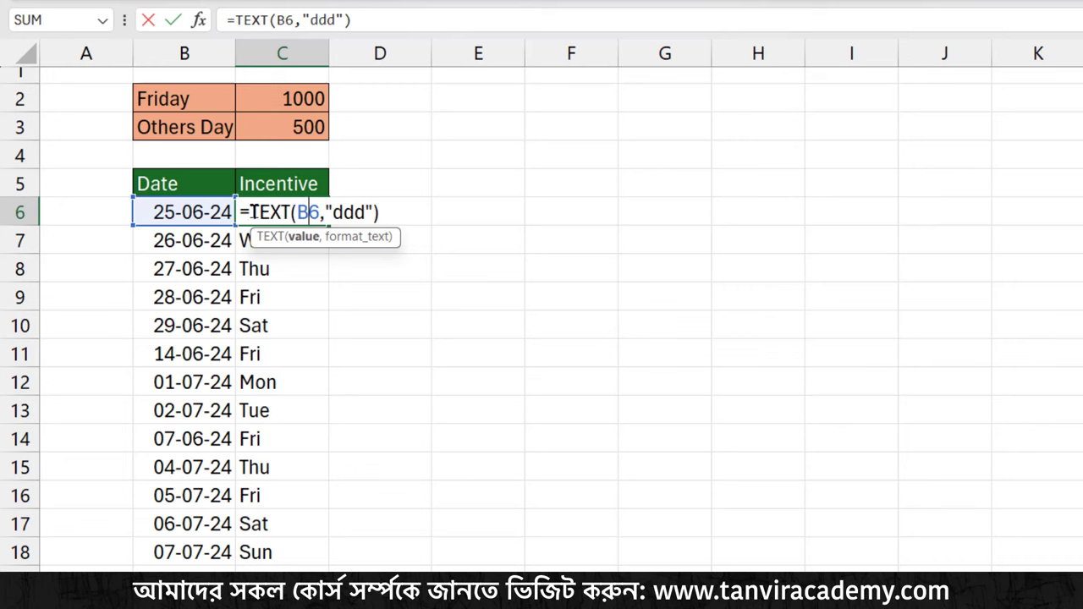
pyautogui.click(253, 211)
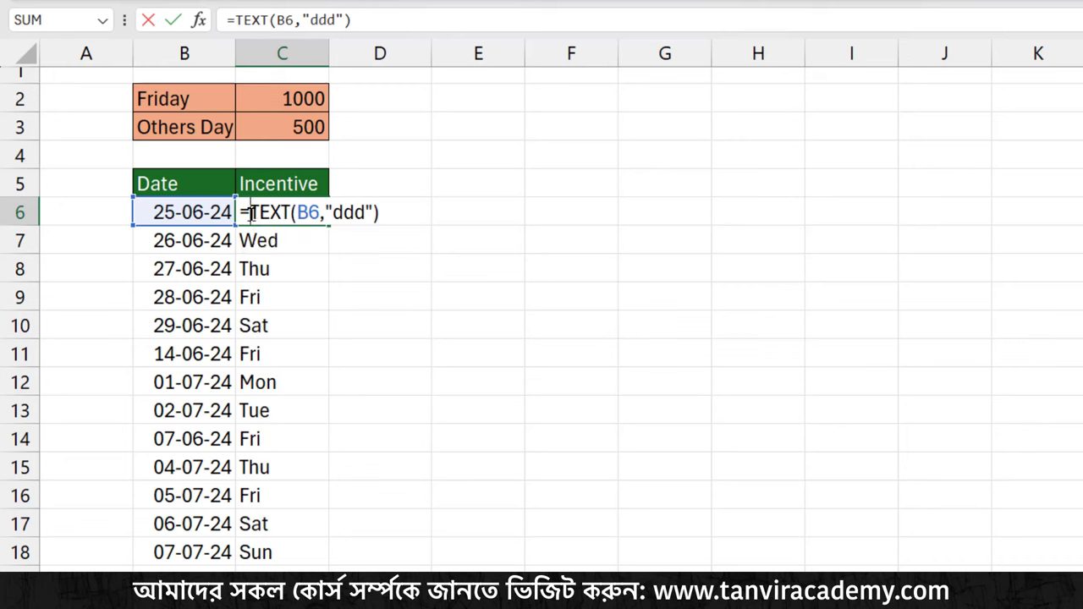
pyautogui.write('if')
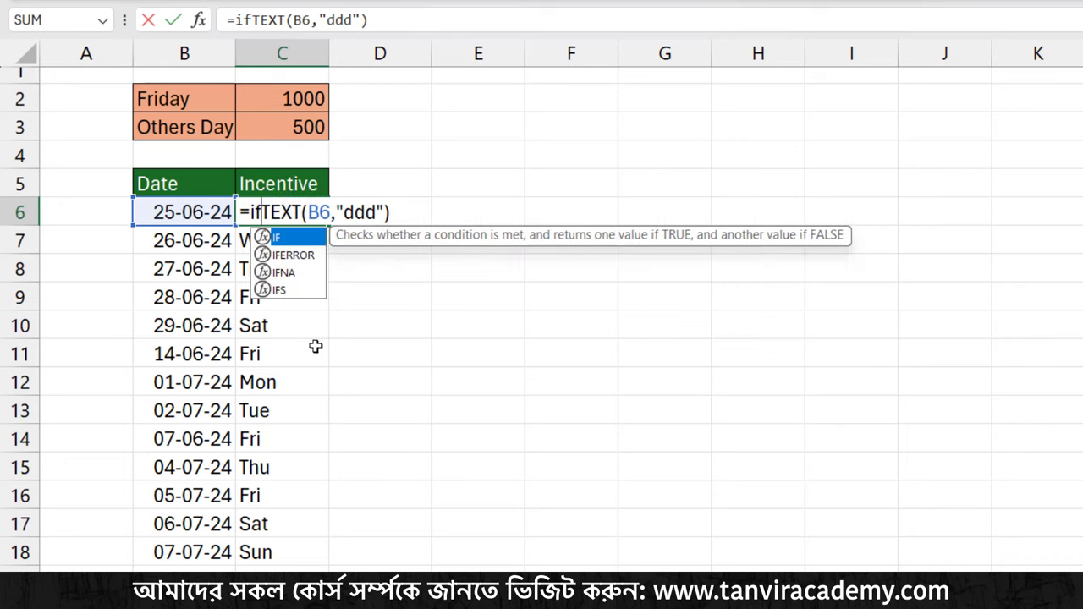
pyautogui.press('Tab')
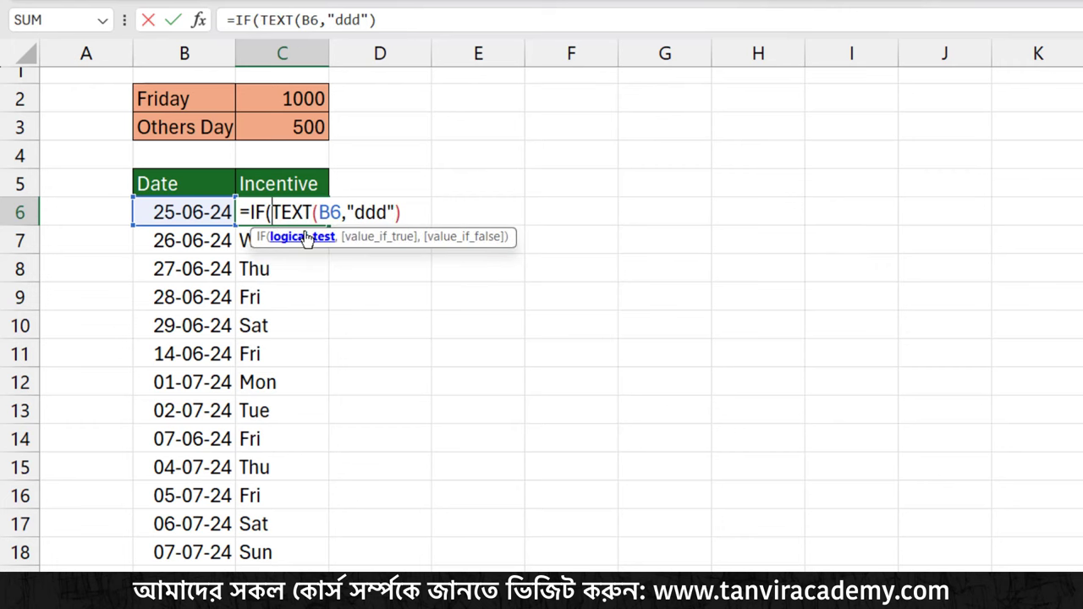
pyautogui.click(304, 238)
pyautogui.write('=')
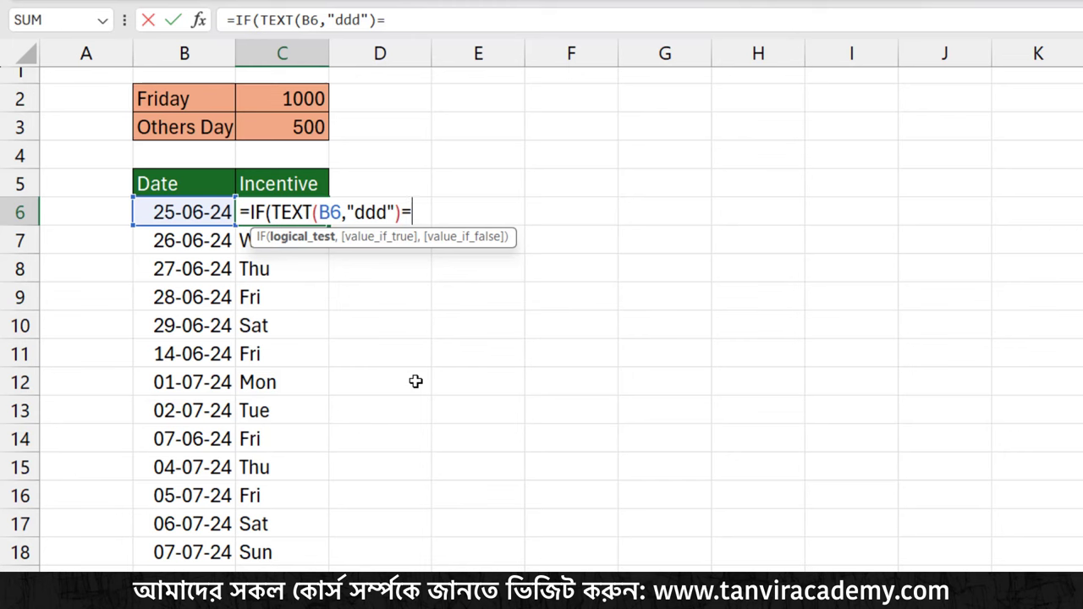
pyautogui.write('"Fri')
pyautogui.write('"')
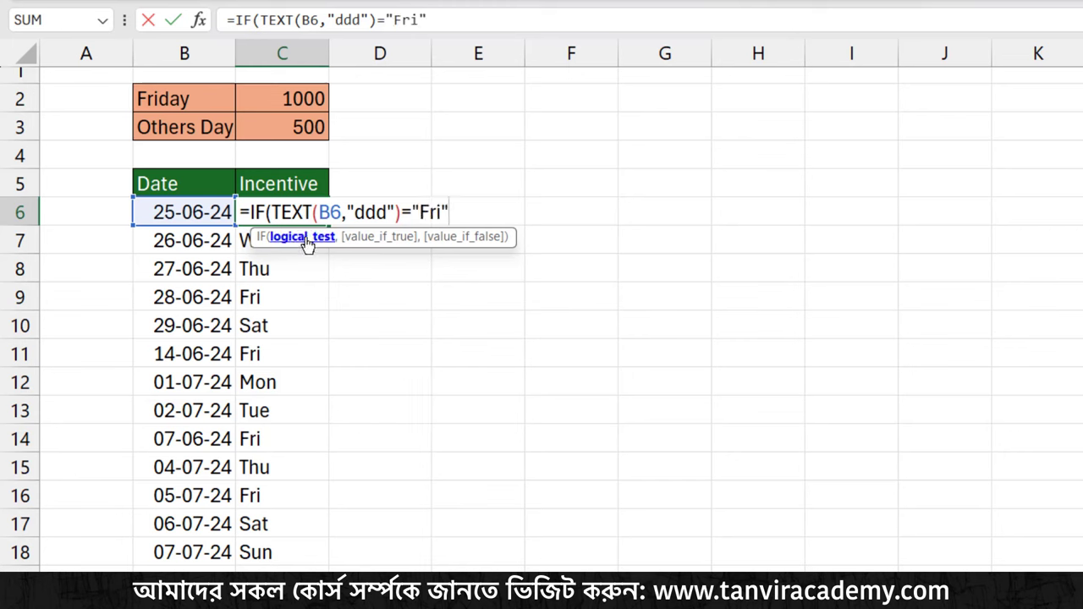
pyautogui.click(305, 241)
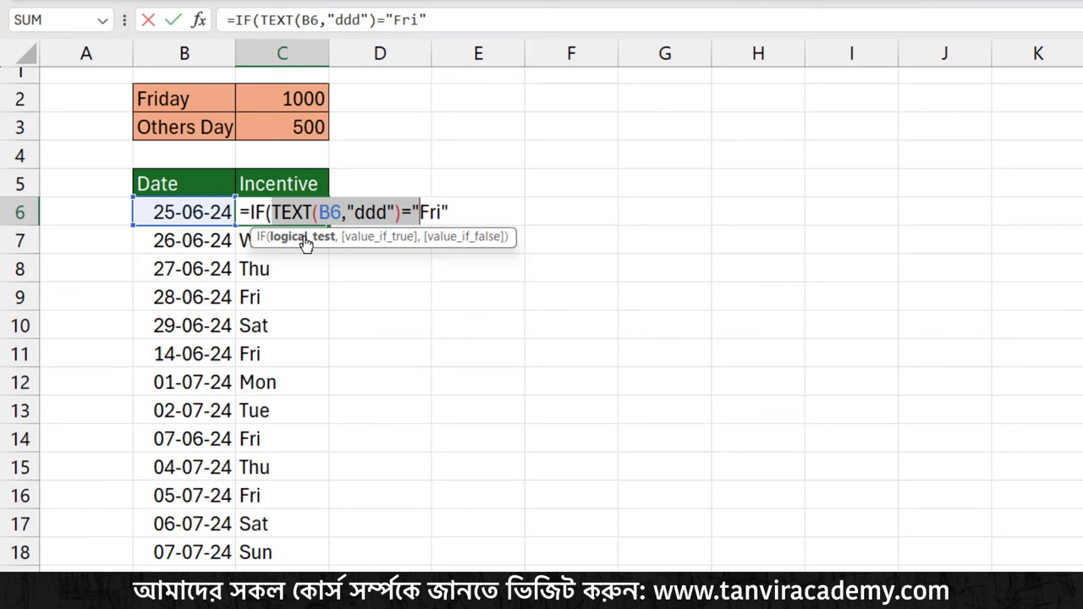
# Add 1000 for Fridays and 500 otherwise, check each argument, and commit C6
pyautogui.click(454, 209)
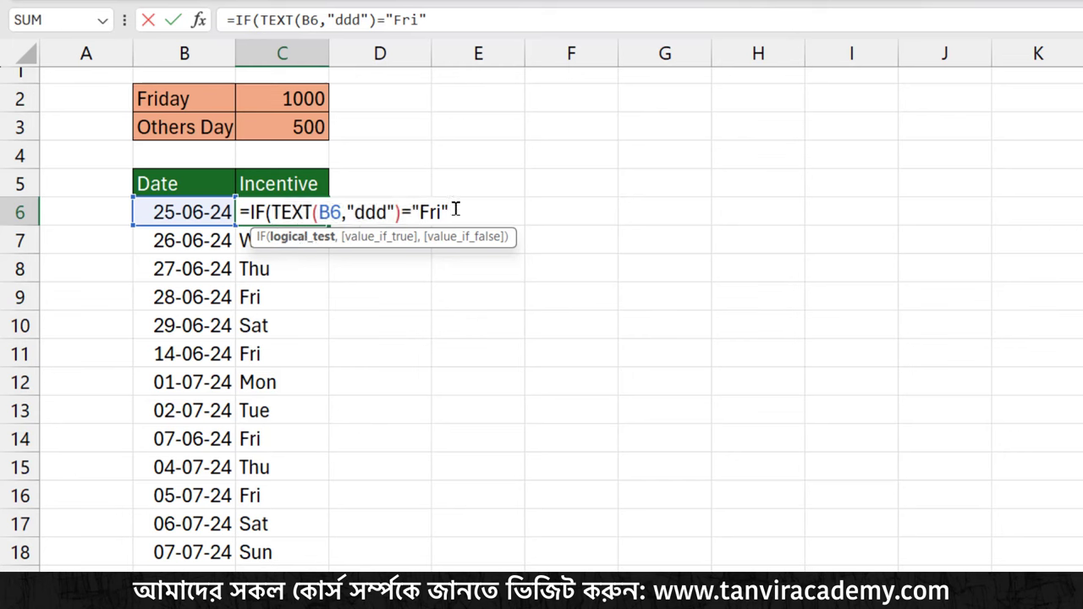
pyautogui.write(',')
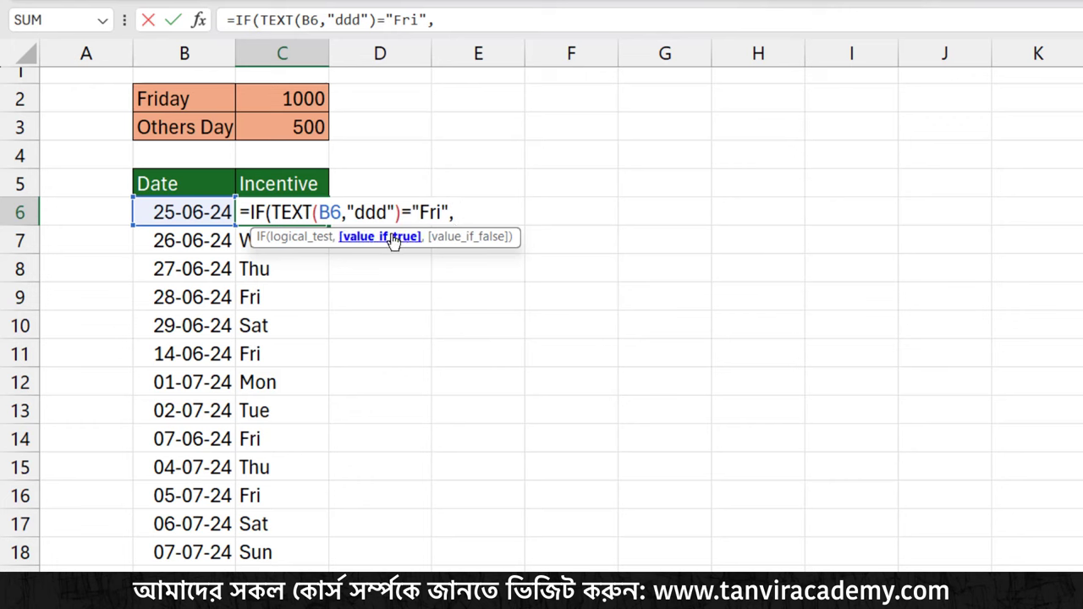
pyautogui.write('1')
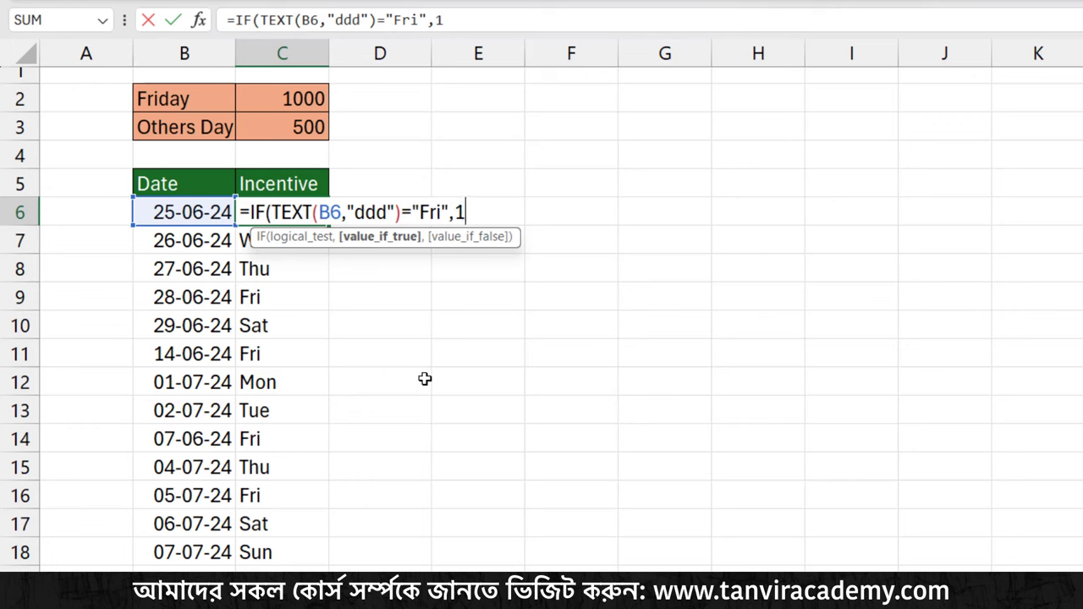
pyautogui.write('000')
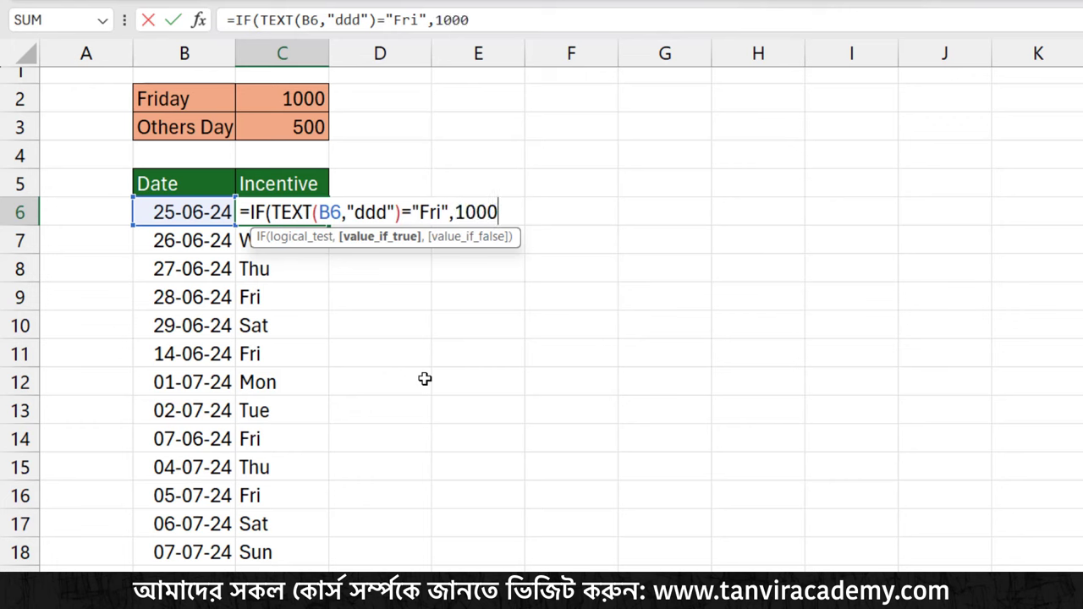
pyautogui.write(',')
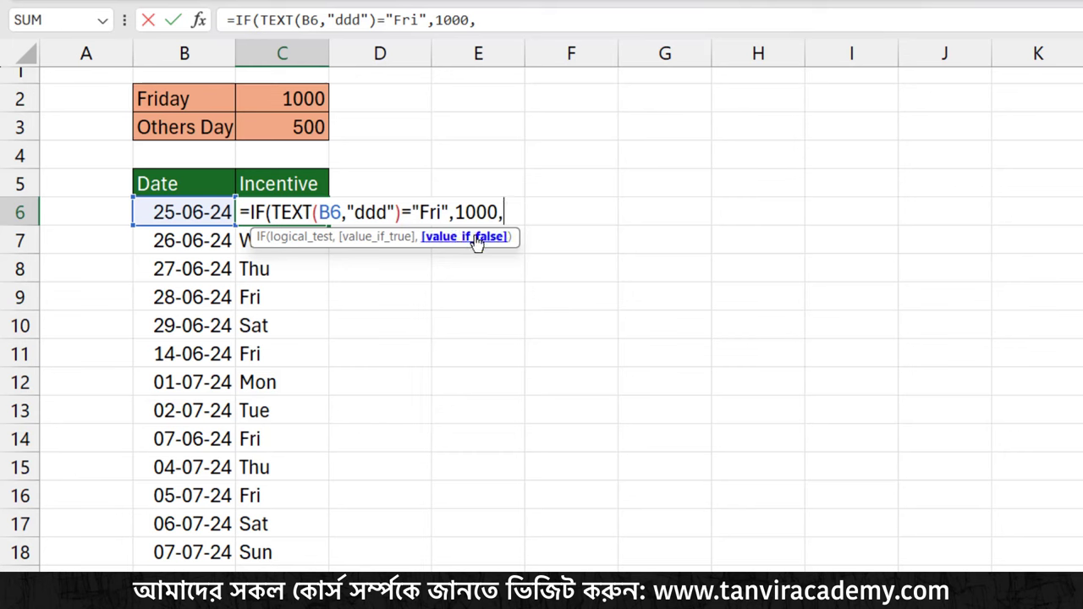
pyautogui.write('5')
pyautogui.write('00')
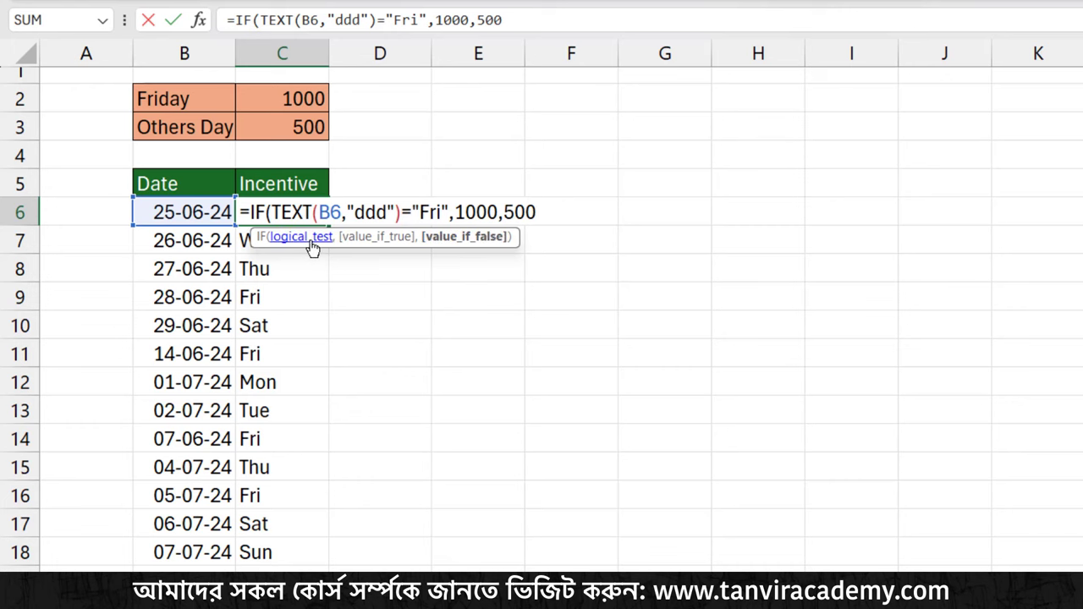
pyautogui.click(306, 238)
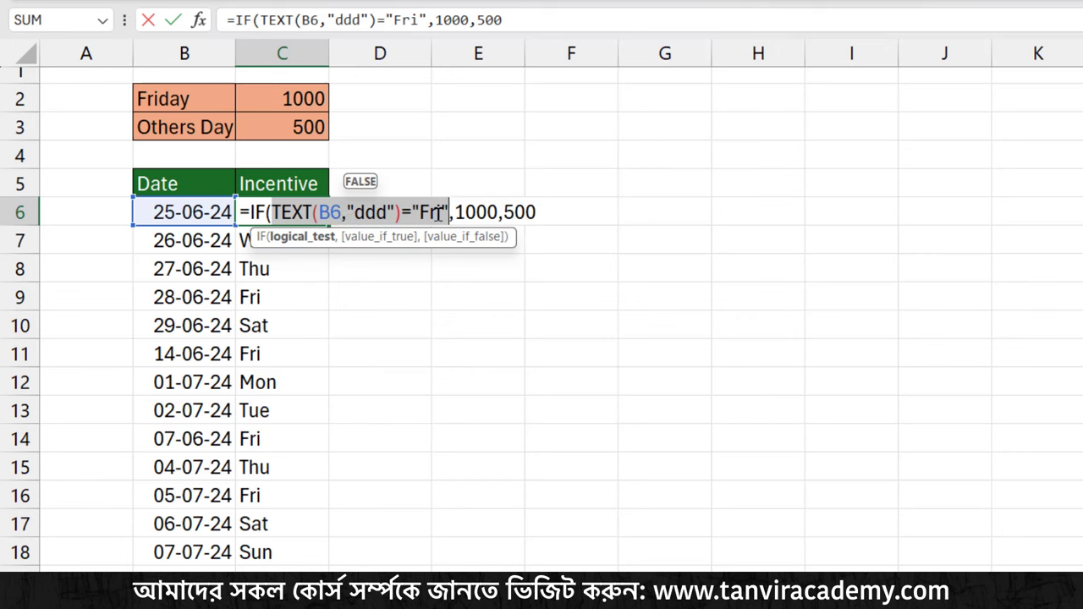
pyautogui.click(394, 237)
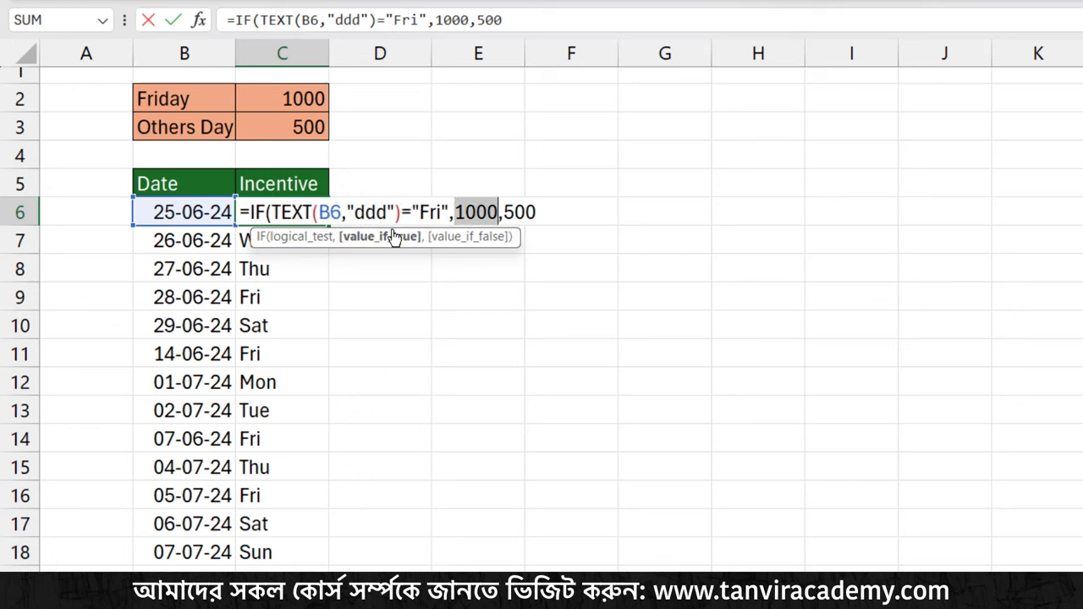
pyautogui.click(454, 242)
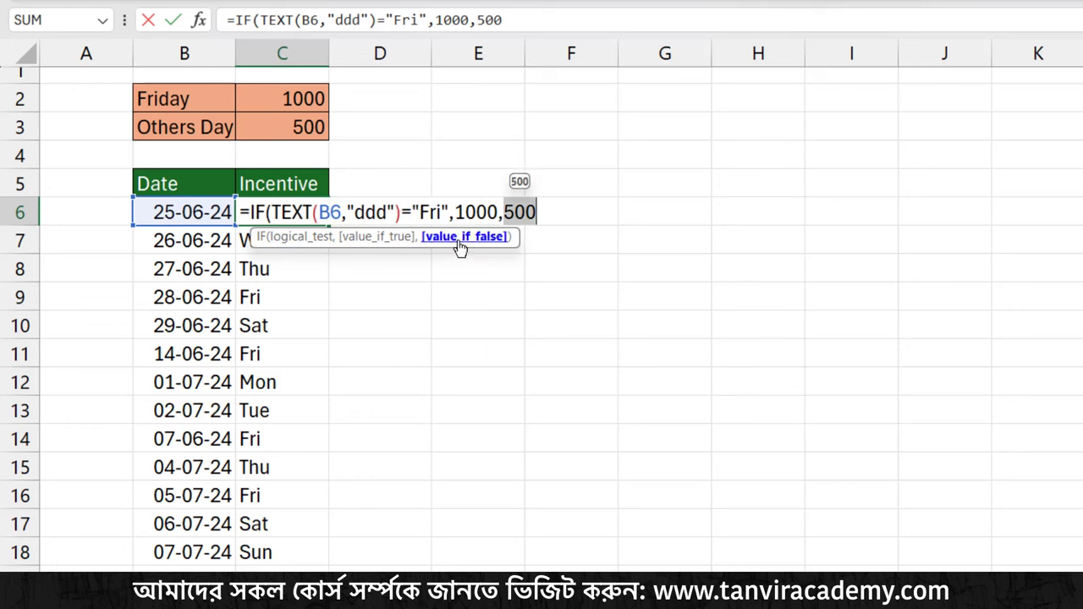
pyautogui.click(540, 214)
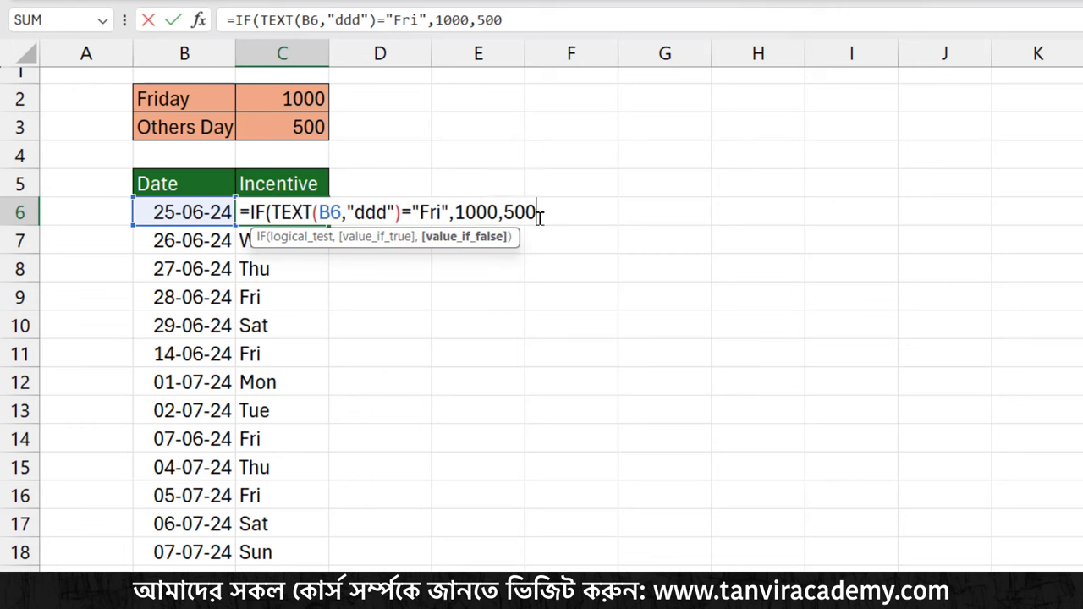
pyautogui.press('Return')
pyautogui.press('Return')
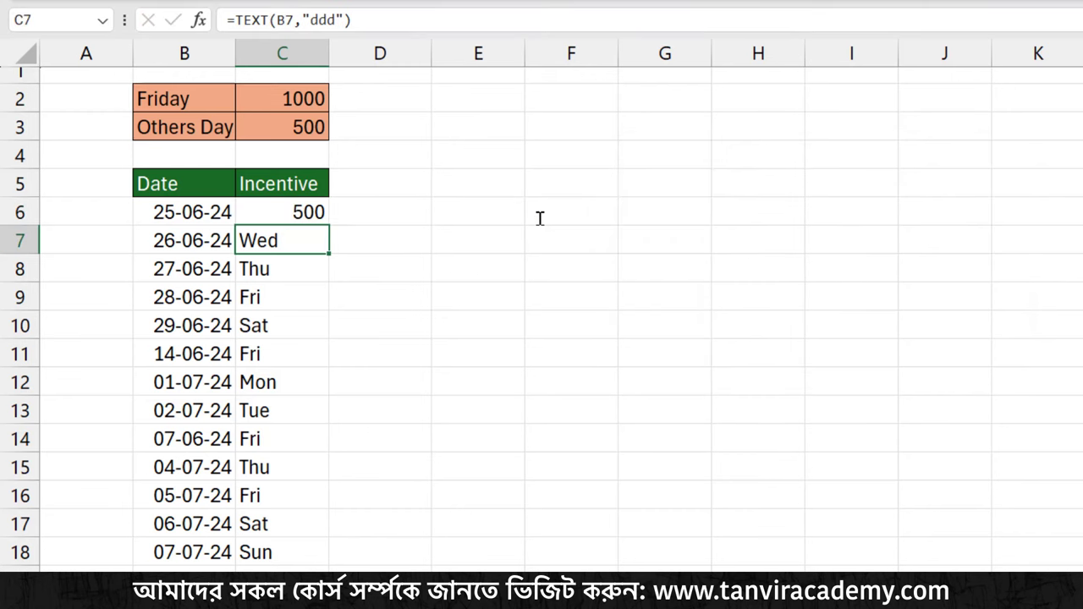
# Accept the missing-parenthesis fix, copy the IF formula down to C18, and check Friday row C9
pyautogui.click(315, 207)
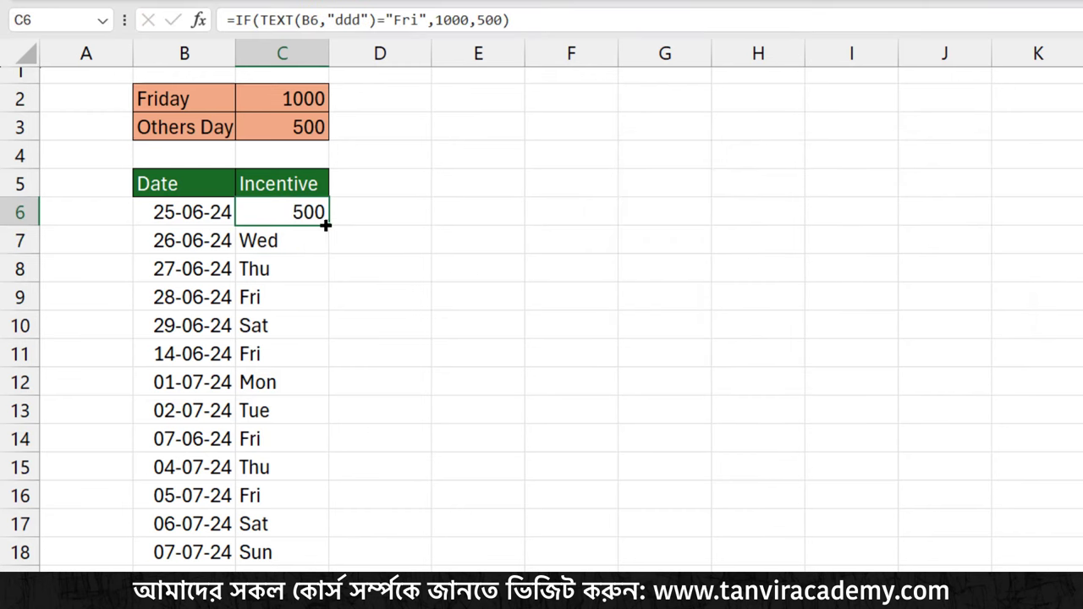
pyautogui.doubleClick(327, 225)
pyautogui.click(285, 294)
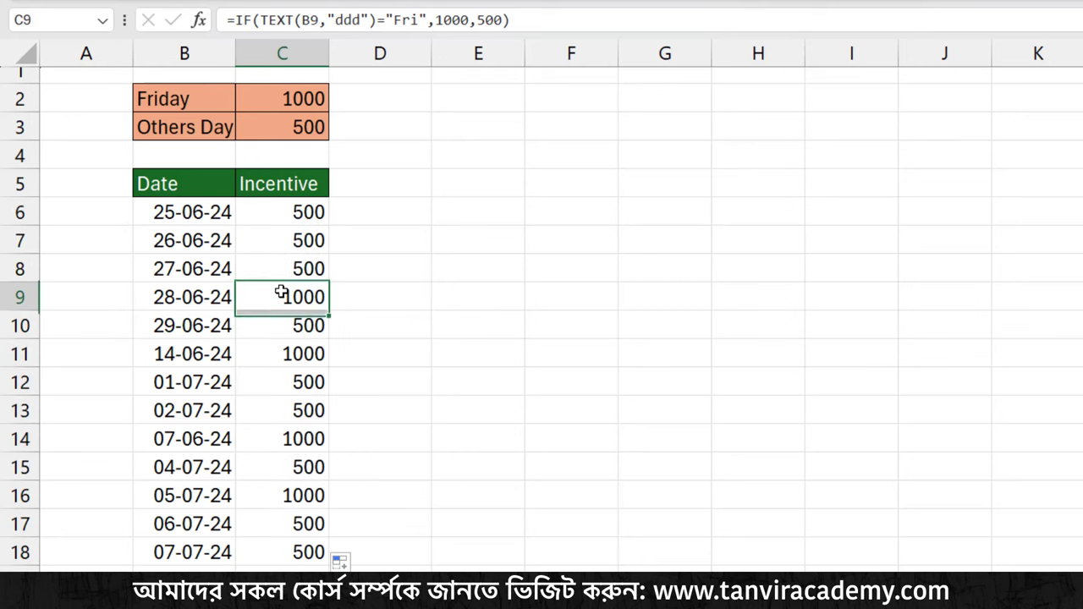